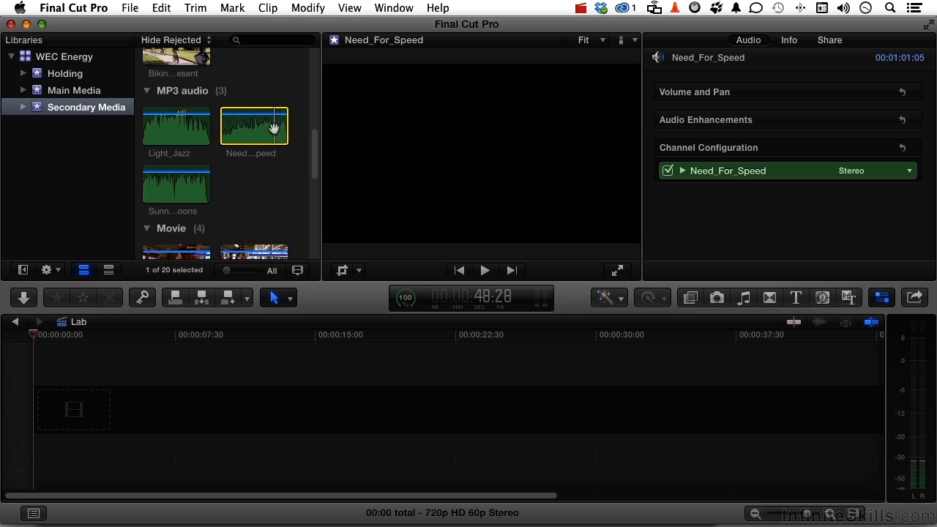
Add the Need_For_Speed music clip to the empty Lab timeline and play its opening seconds
{"action": "left_click_drag", "start_coordinate": [259, 129], "coordinate": [246, 409]}
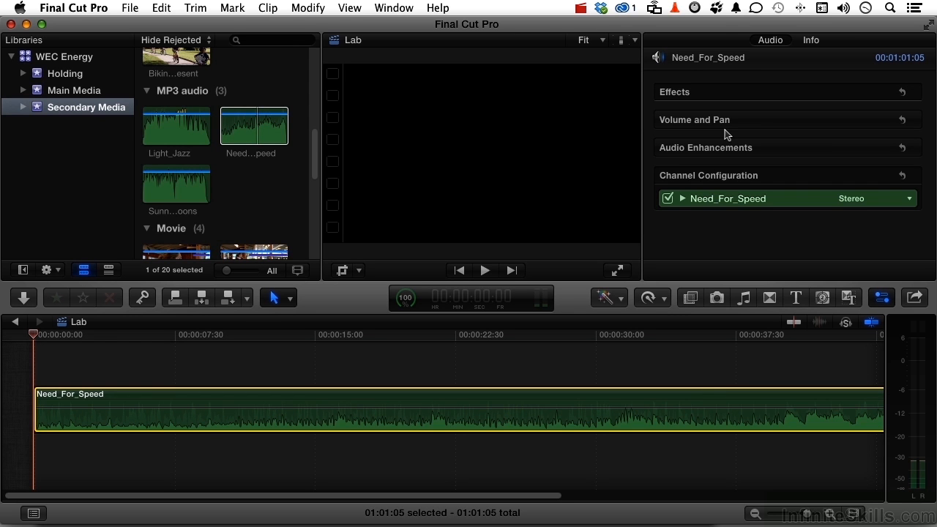
{"action": "key", "text": "space"}
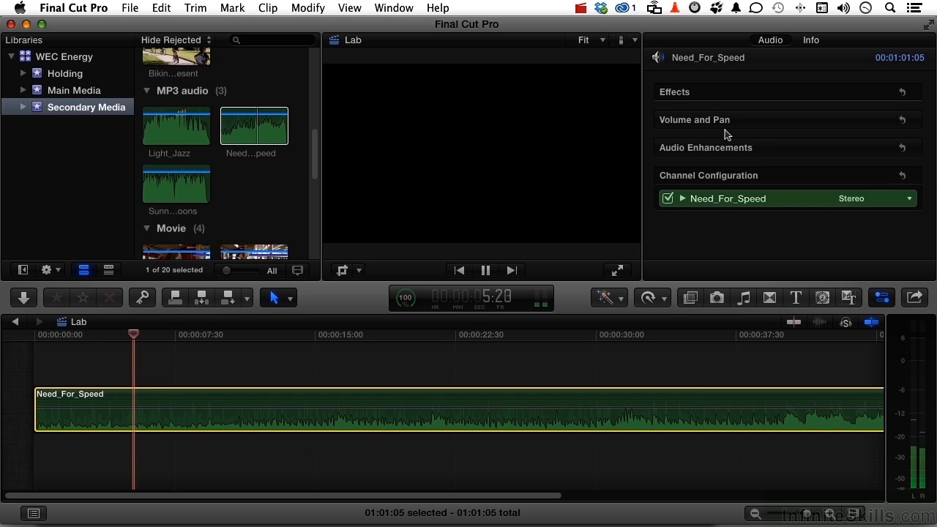
{"action": "key", "text": "space"}
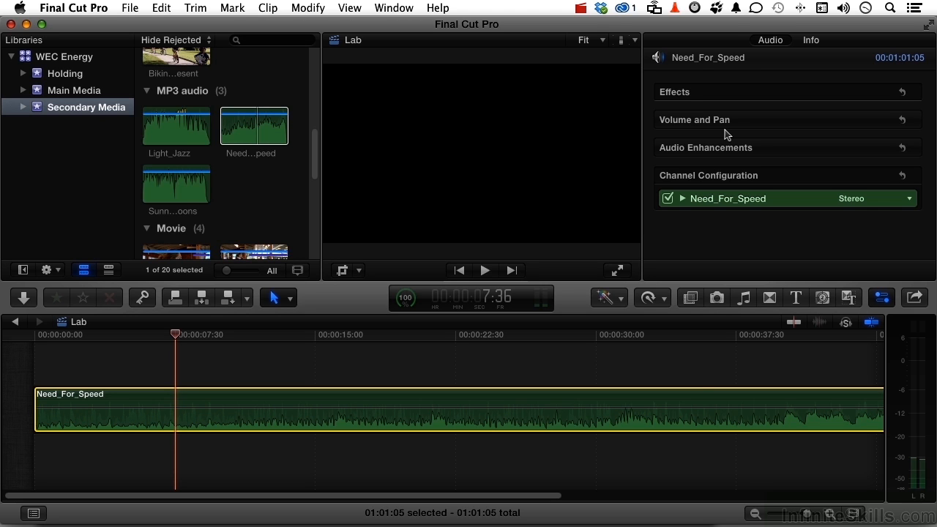
Show the Audio Enhancements settings of the Need_For_Speed clip and open its audio analysis details
{"action": "mouse_move", "coordinate": [683, 147]}
{"action": "left_click", "coordinate": [880, 148]}
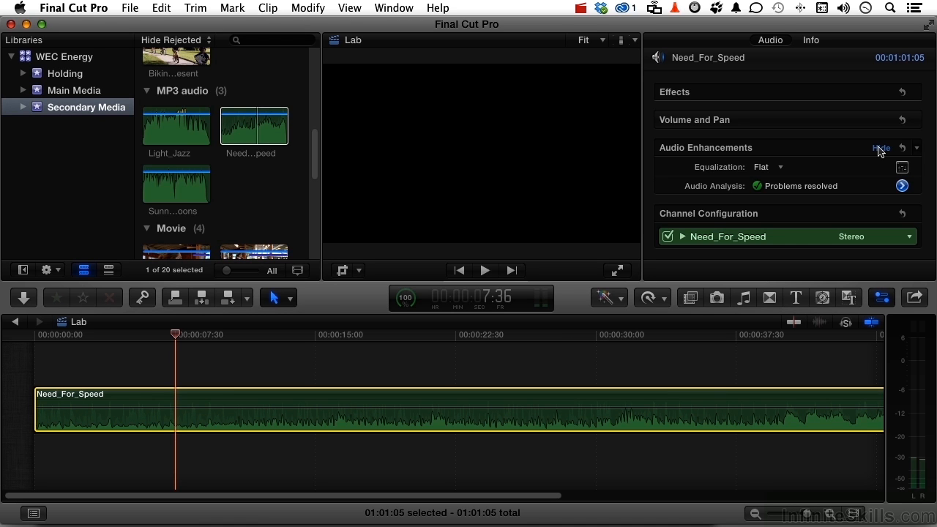
{"action": "left_click", "coordinate": [902, 186]}
{"action": "scroll", "coordinate": [901, 186], "scroll_direction": "down", "scroll_amount": 3}
{"action": "scroll", "coordinate": [900, 186], "scroll_direction": "up", "scroll_amount": 2}
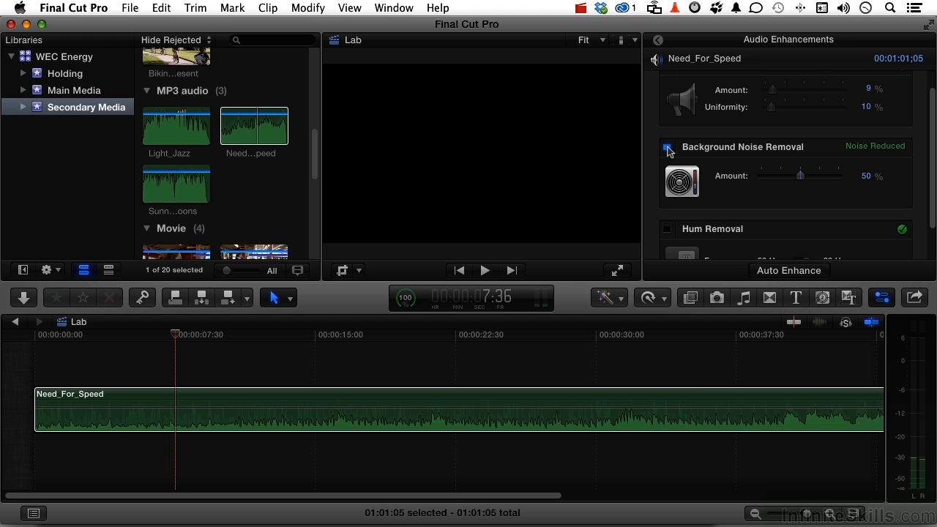
Toggle Background Noise Removal to compare the waveforms, leave it off, and play a few seconds of the clip
{"action": "left_click", "coordinate": [667, 148]}
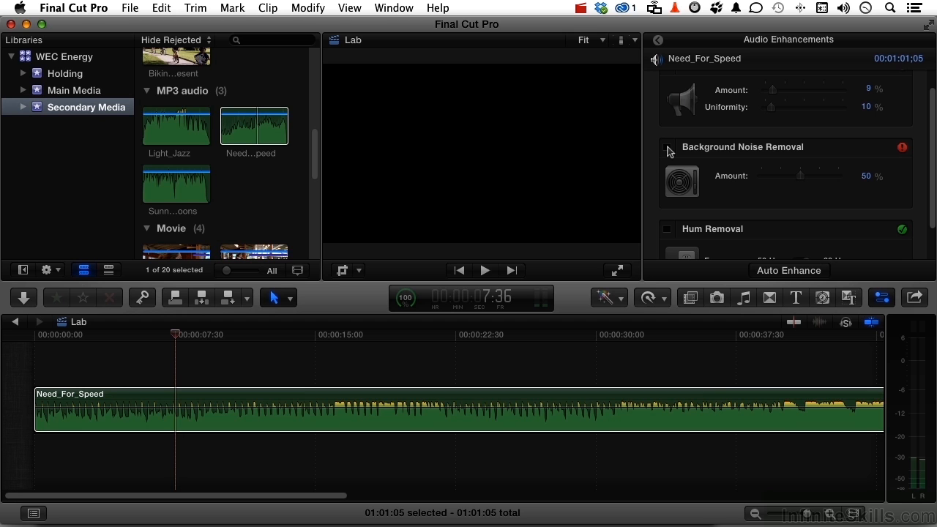
{"action": "left_click", "coordinate": [668, 148]}
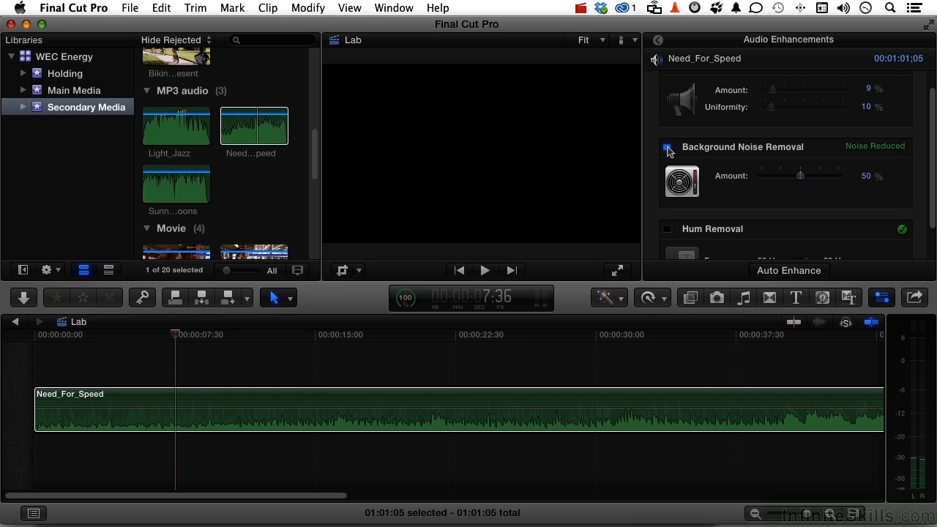
{"action": "left_click", "coordinate": [667, 148]}
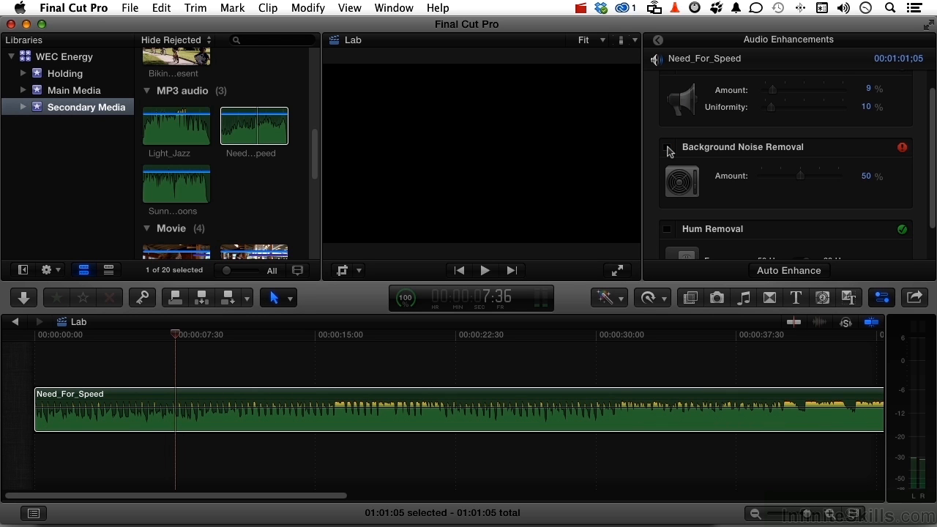
{"action": "key", "text": "space"}
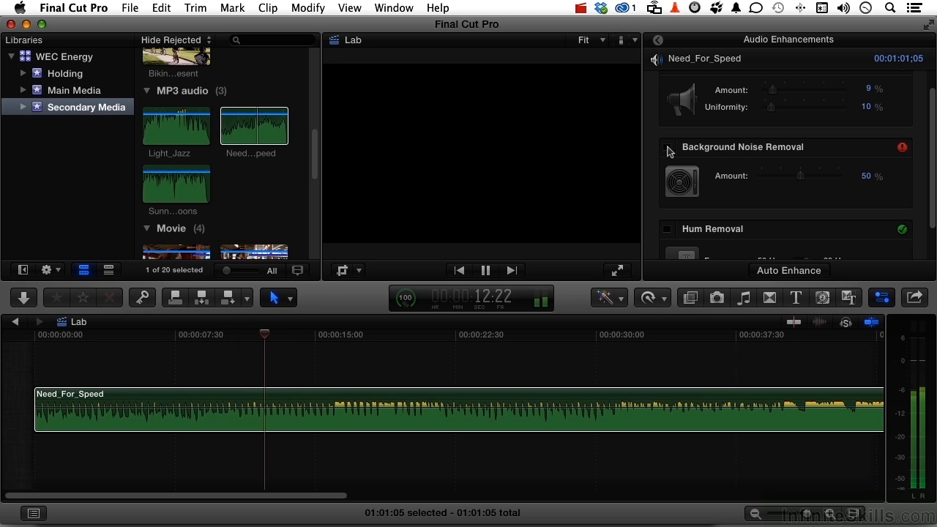
{"action": "key", "text": "space"}
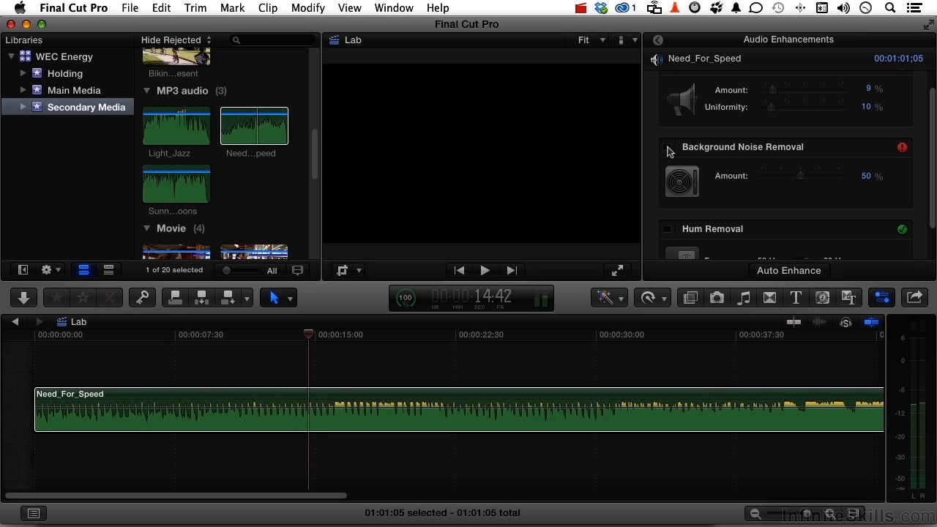
Turn on Background Noise Removal for the clip, set its amount to 22%, and play a few seconds
{"action": "left_click", "coordinate": [667, 147]}
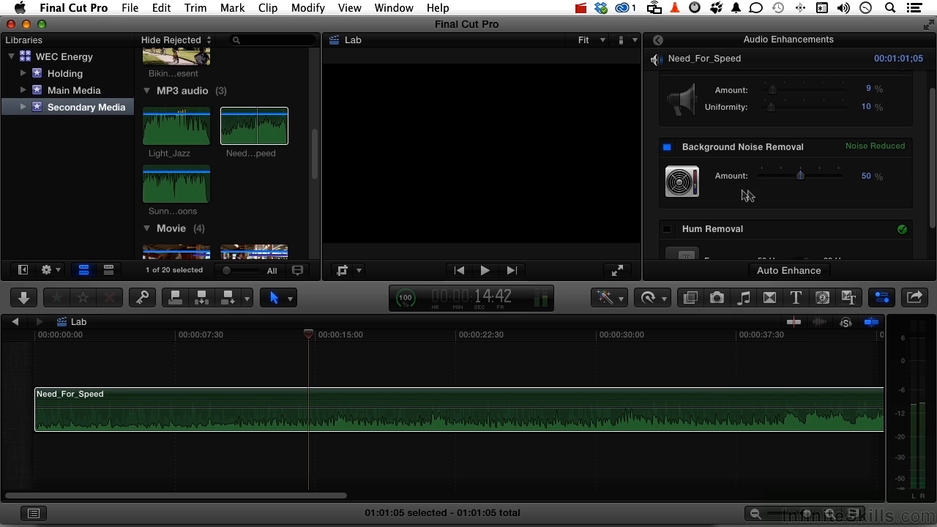
{"action": "left_click_drag", "start_coordinate": [799, 177], "coordinate": [782, 183]}
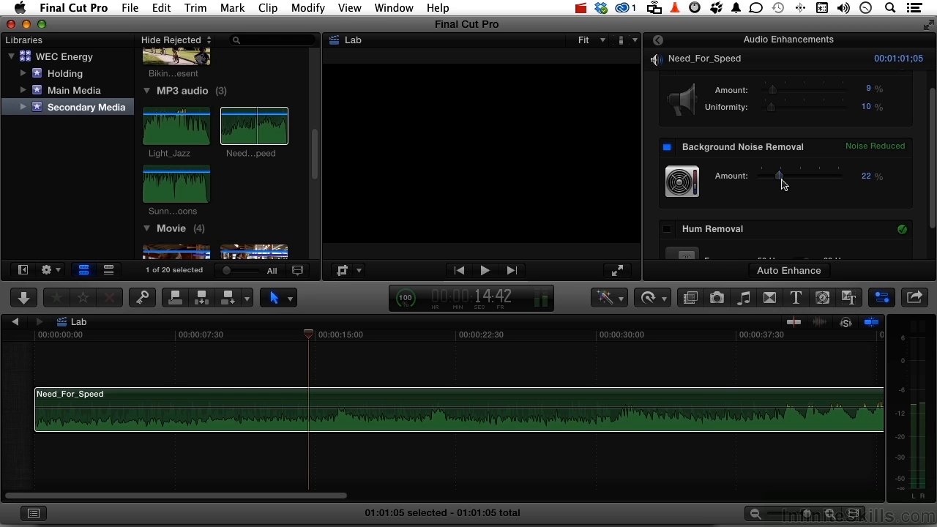
{"action": "key", "text": "space"}
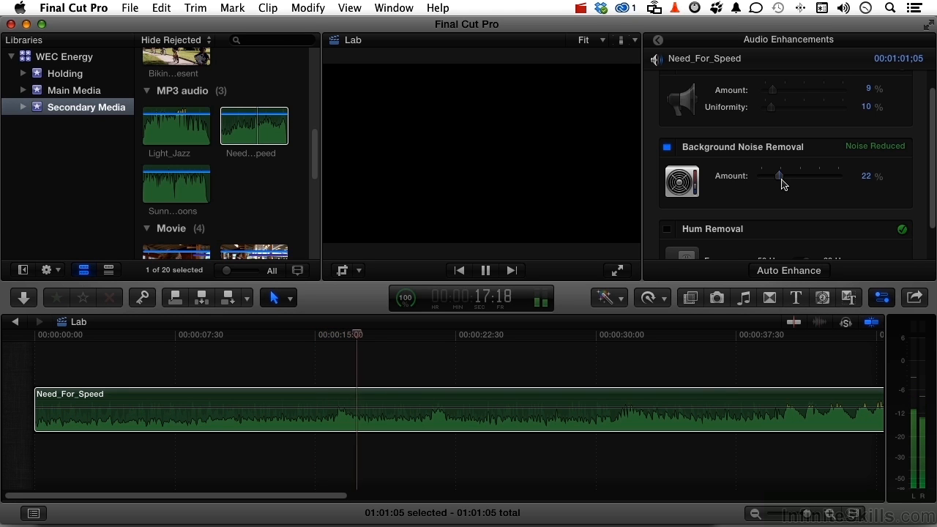
{"action": "key", "text": "space"}
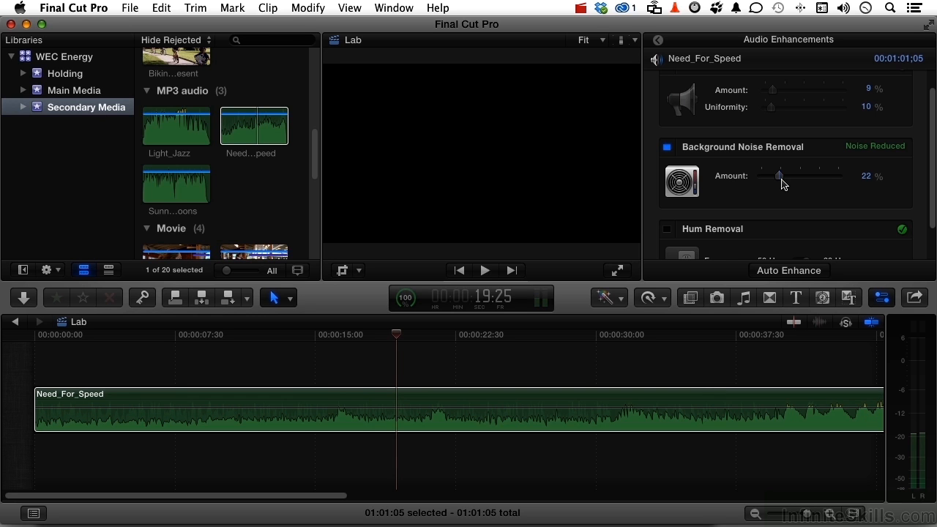
Enable the Loudness enhancement with its default settings and play a few seconds of the clip
{"action": "scroll", "coordinate": [780, 185], "scroll_direction": "up", "scroll_amount": 1}
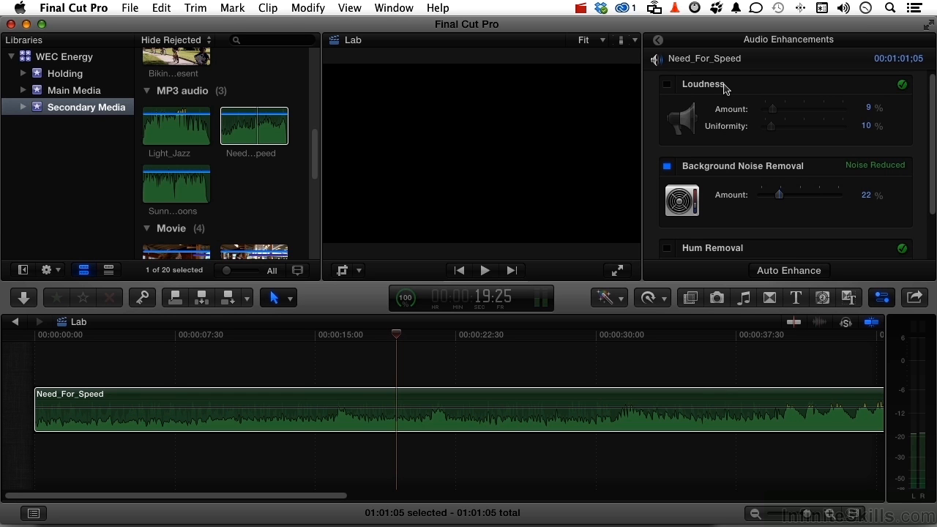
{"action": "left_click", "coordinate": [667, 85]}
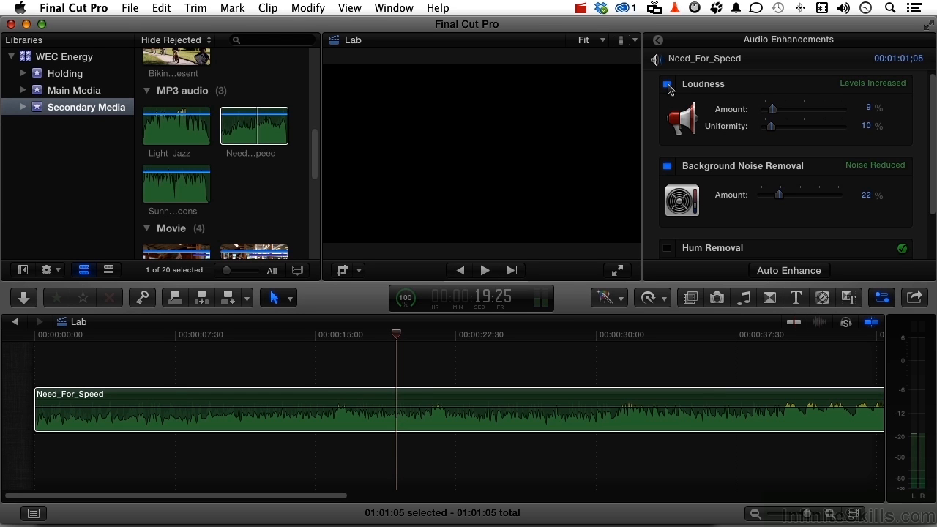
{"action": "key", "text": "space"}
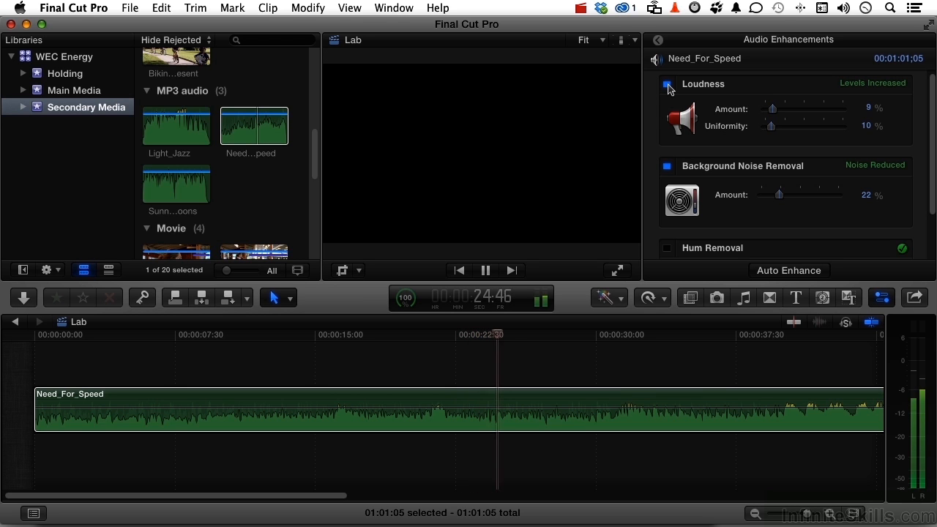
{"action": "key", "text": "space"}
Turn off both the Background Noise Removal and Loudness enhancements on the clip
{"action": "scroll", "coordinate": [744, 165], "scroll_direction": "down", "scroll_amount": 3}
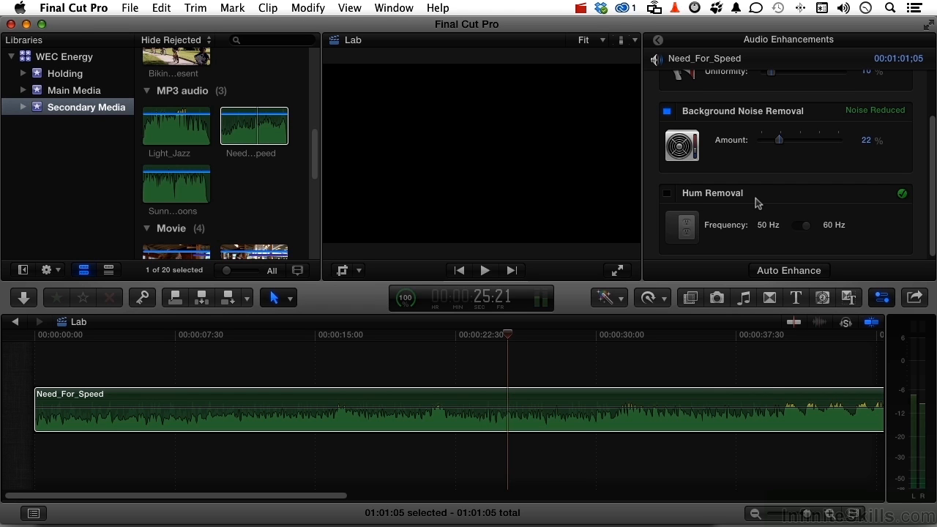
{"action": "left_click", "coordinate": [668, 112]}
{"action": "scroll", "coordinate": [740, 157], "scroll_direction": "up", "scroll_amount": 3}
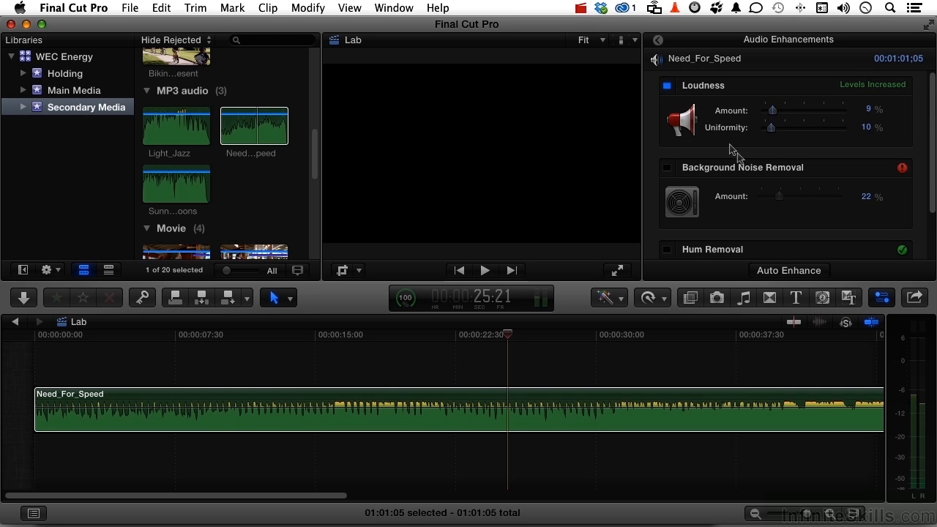
{"action": "left_click", "coordinate": [667, 87]}
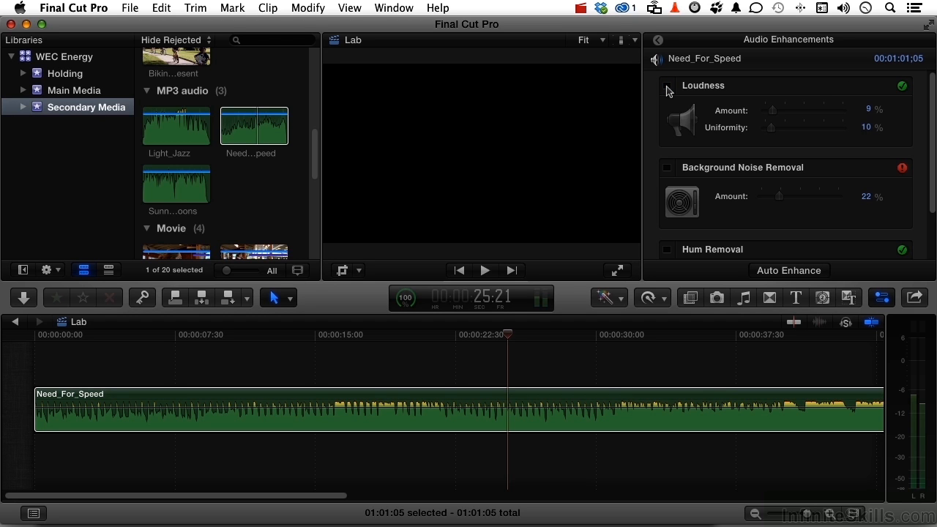
Auto-enhance the clip's audio, set the Background Noise Removal amount to 25%, and return to the main audio settings
{"action": "left_click", "coordinate": [815, 271]}
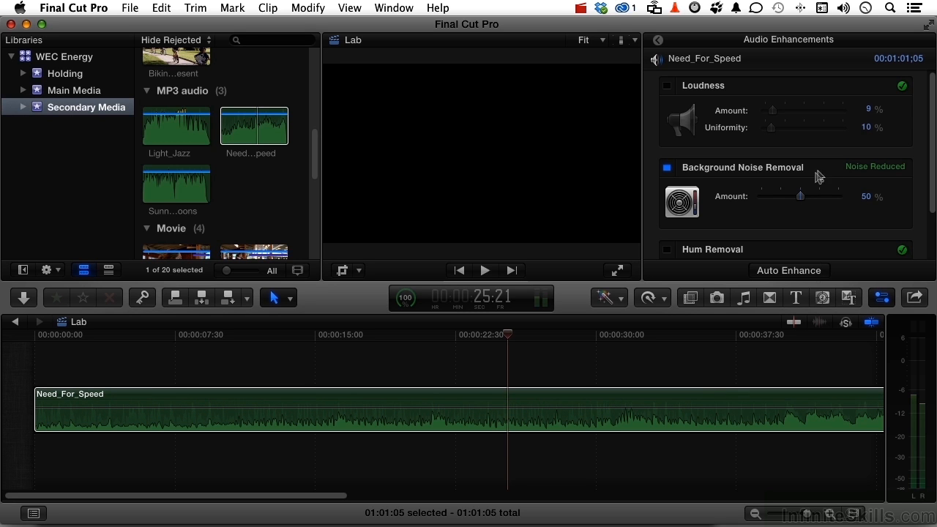
{"action": "left_click_drag", "start_coordinate": [800, 196], "coordinate": [783, 199]}
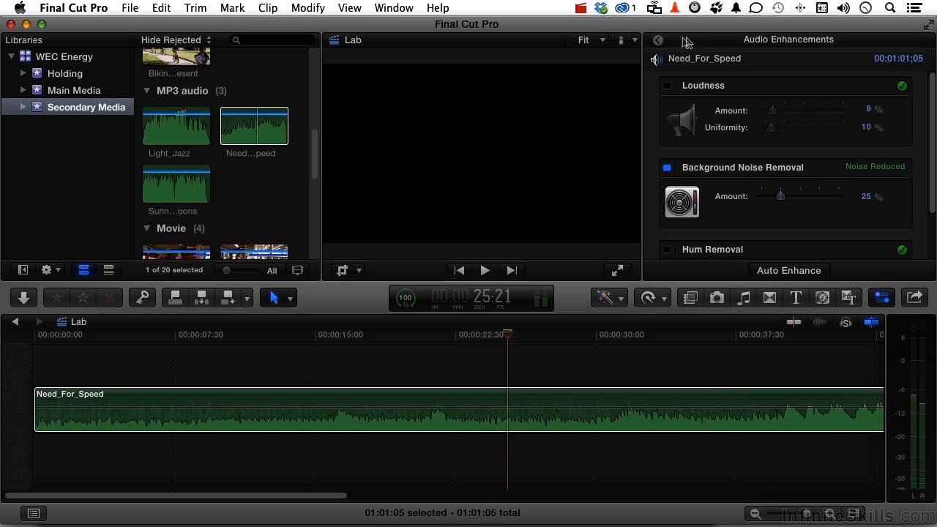
{"action": "left_click", "coordinate": [658, 41]}
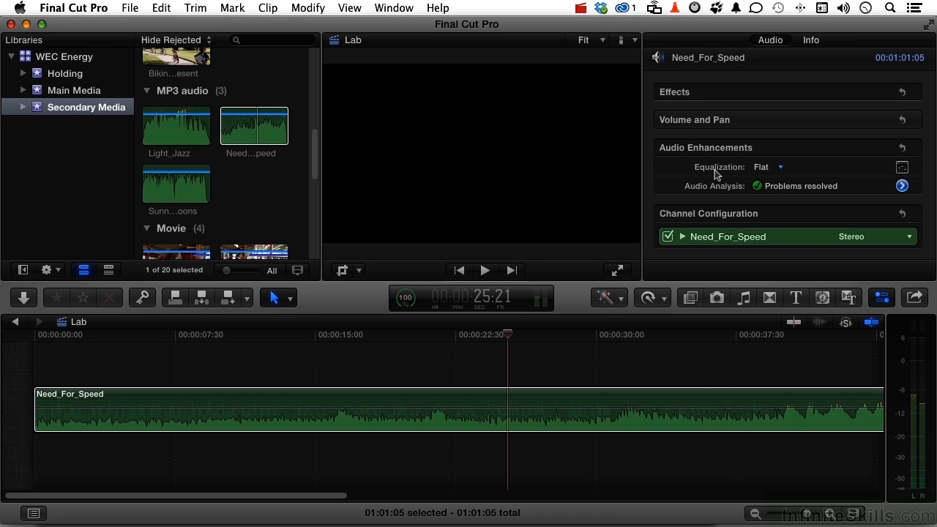
Try equalization presets such as Music Enhance on the clip and return the equalization to Flat
{"action": "left_click", "coordinate": [762, 168]}
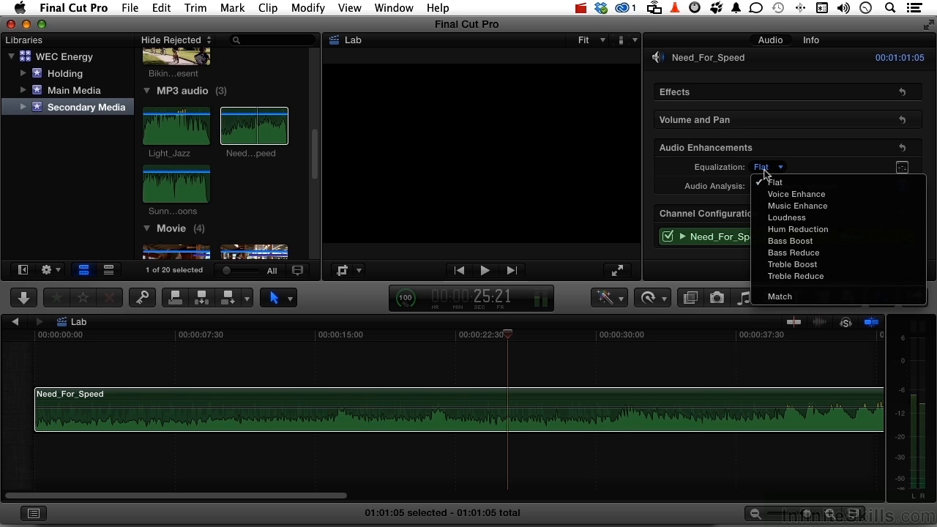
{"action": "left_click", "coordinate": [787, 217]}
{"action": "left_click", "coordinate": [780, 167]}
{"action": "left_click", "coordinate": [796, 206]}
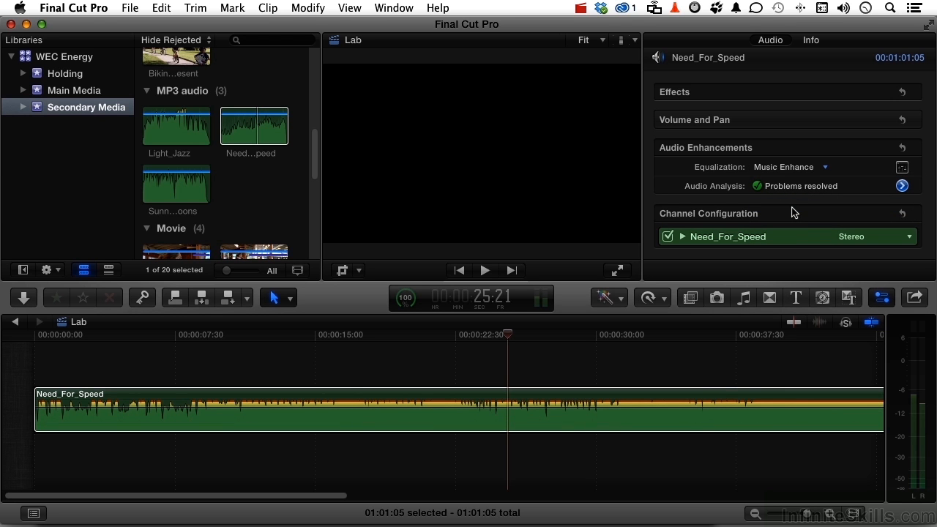
{"action": "left_click", "coordinate": [790, 170]}
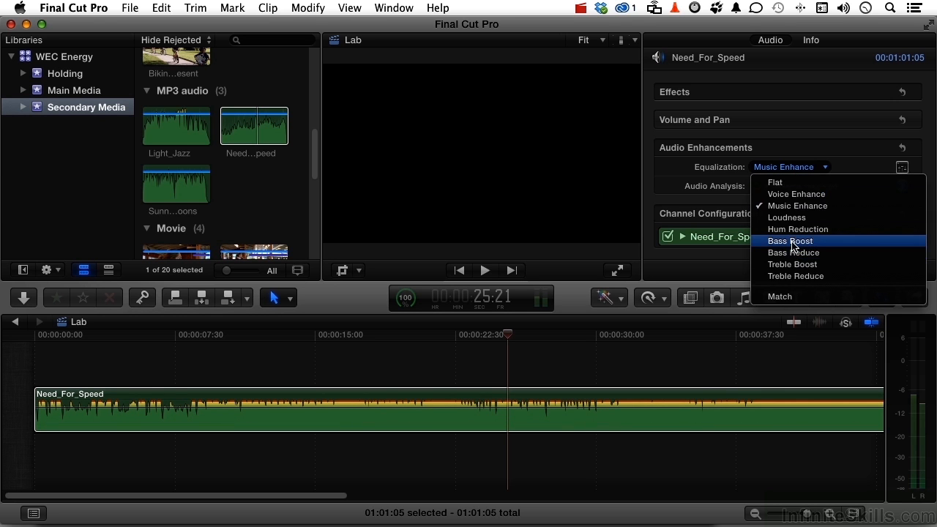
{"action": "left_click", "coordinate": [776, 185]}
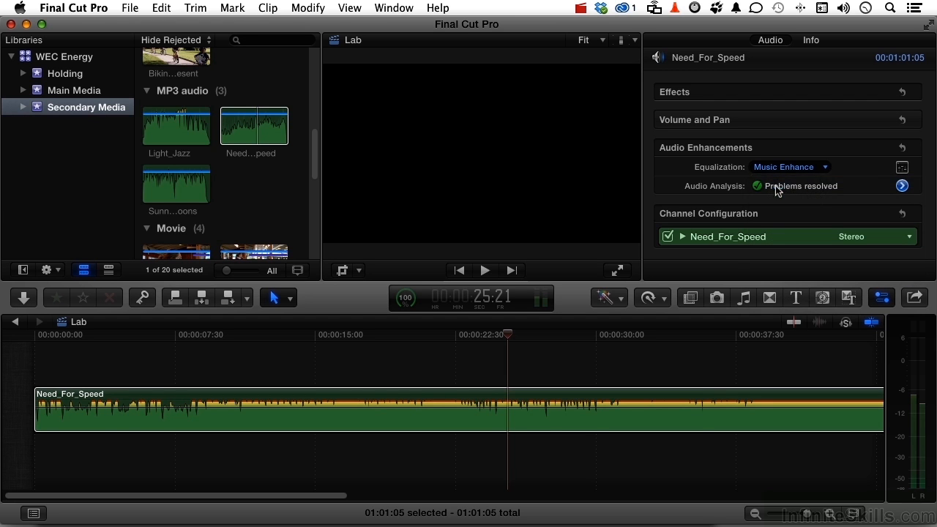
Open the clip's graphic equalizer and, during playback, set the 8 kHz and 512 Hz bands to 3.44 dB and adjust the 64, 128 and 256 Hz bands
{"action": "left_click", "coordinate": [902, 168]}
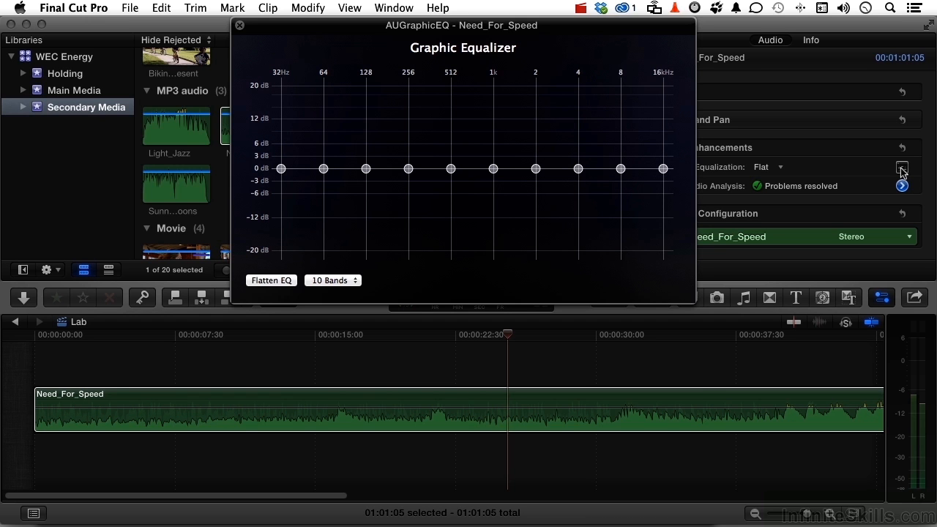
{"action": "key", "text": "space"}
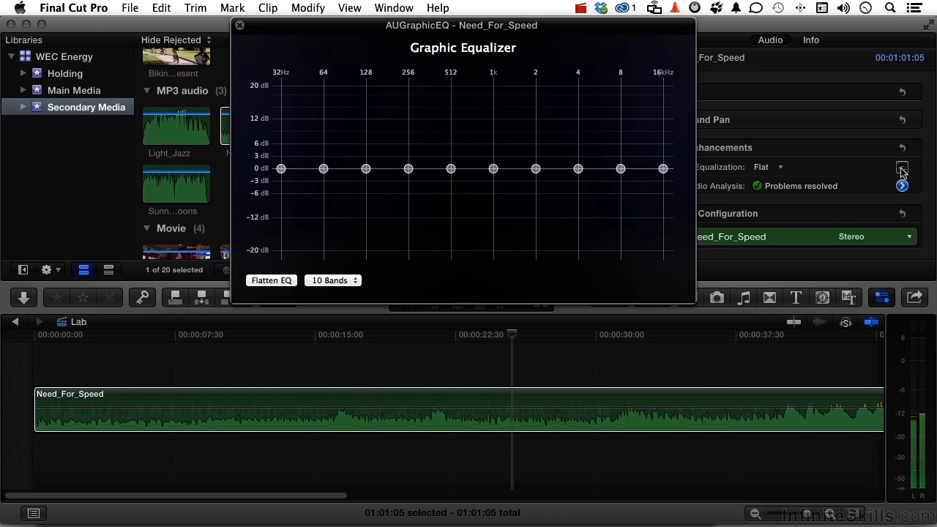
{"action": "left_click_drag", "start_coordinate": [621, 168], "coordinate": [621, 160]}
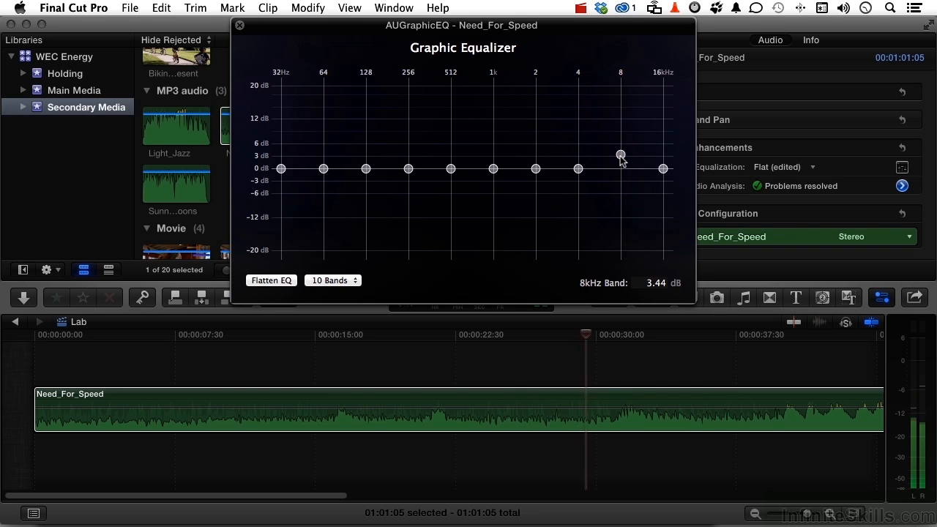
{"action": "left_click_drag", "start_coordinate": [324, 168], "coordinate": [451, 155]}
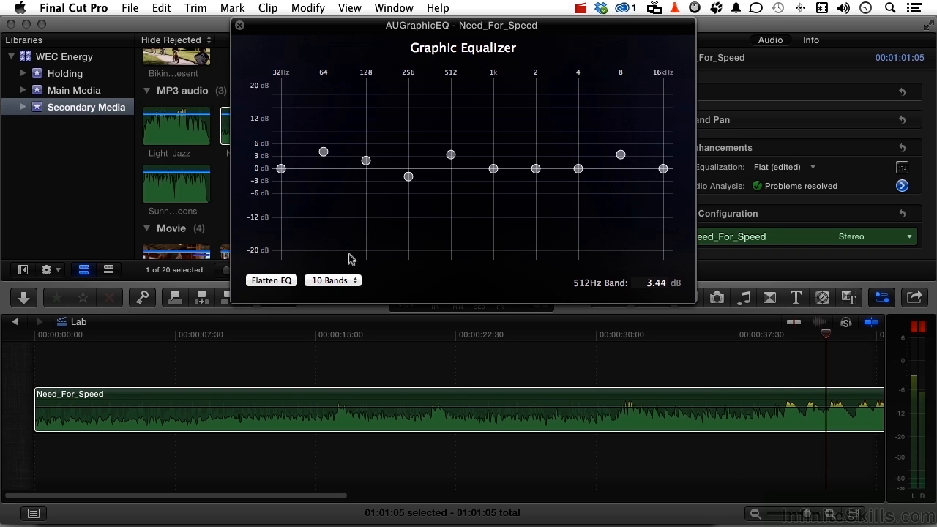
Switch the graphic equalizer to 31 bands and back to 10 bands
{"action": "left_click", "coordinate": [349, 282]}
{"action": "left_click", "coordinate": [344, 269]}
{"action": "left_click", "coordinate": [345, 284]}
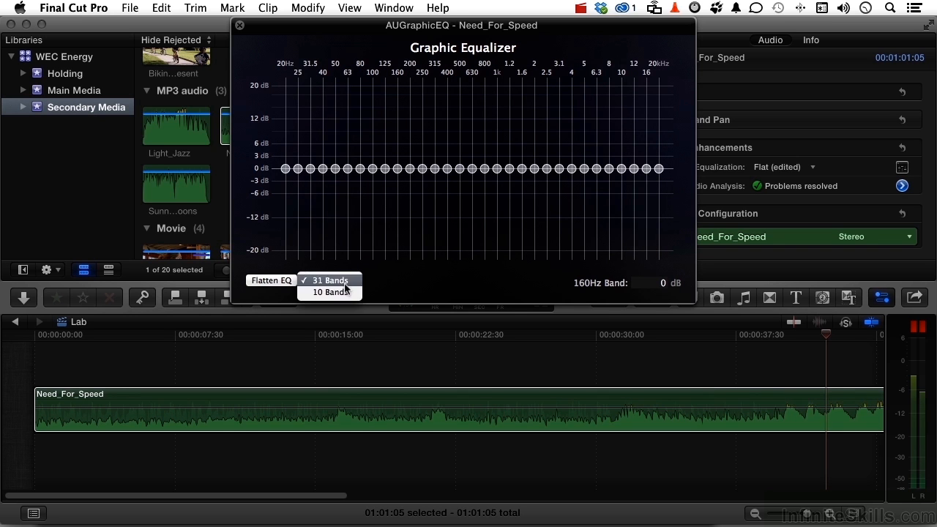
{"action": "left_click", "coordinate": [333, 293]}
Raise the 256 Hz band to about 9 dB, lower the 512 Hz band to -7.64 dB, and close the equalizer
{"action": "left_click_drag", "start_coordinate": [408, 170], "coordinate": [409, 131]}
{"action": "left_click_drag", "start_coordinate": [450, 170], "coordinate": [450, 199]}
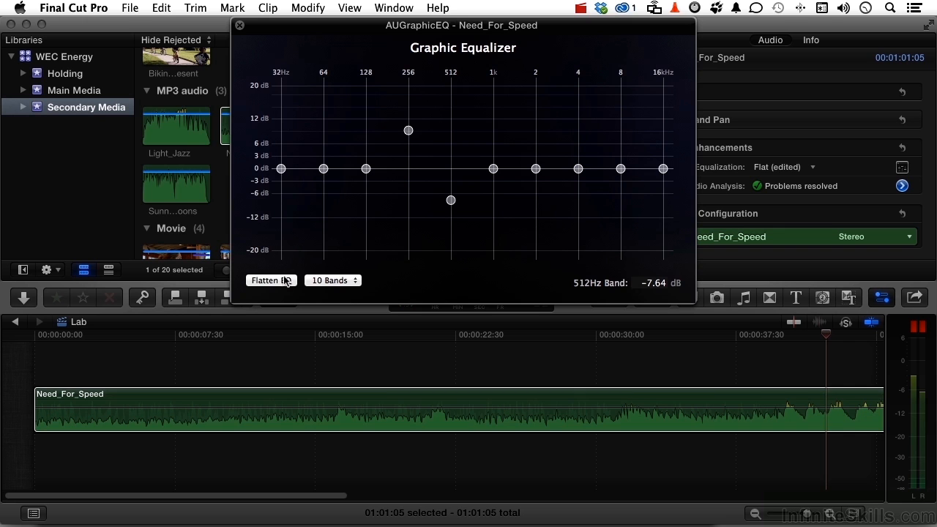
{"action": "left_click", "coordinate": [239, 25]}
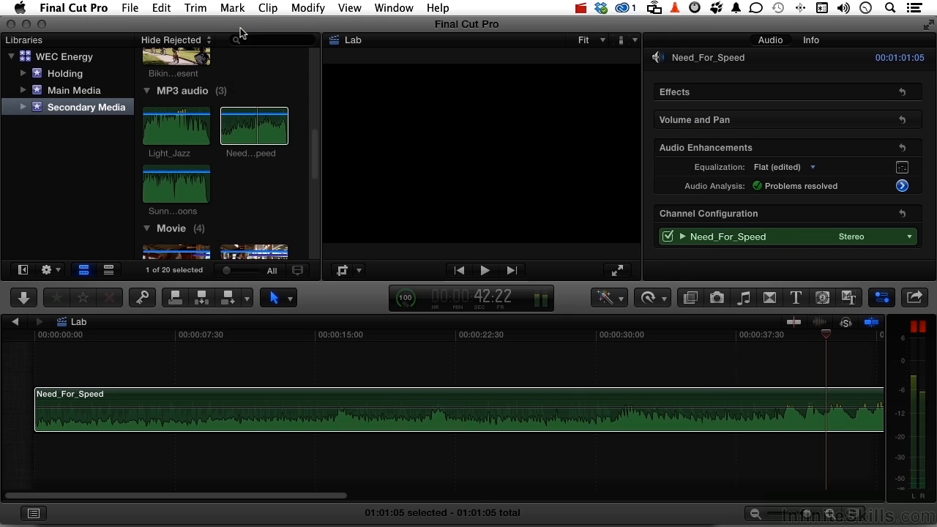
{"action": "left_click", "coordinate": [766, 169]}
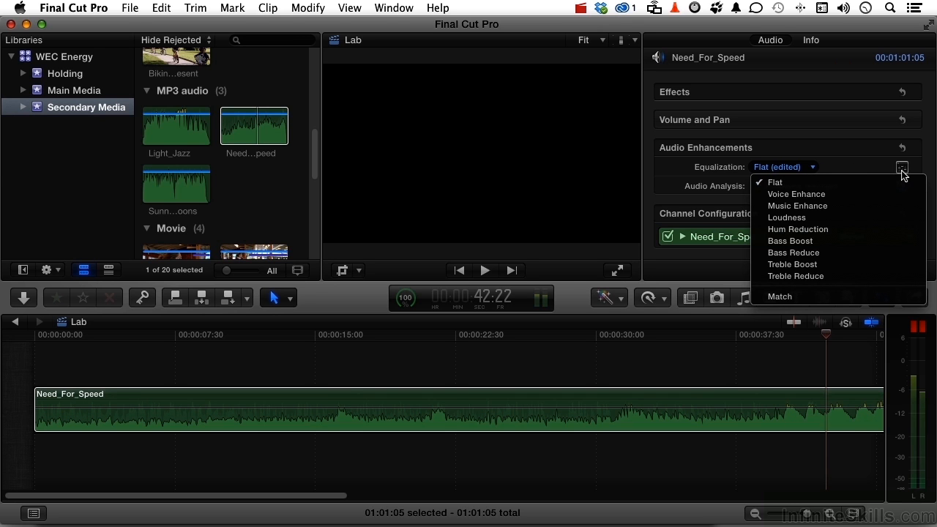
{"action": "left_click", "coordinate": [845, 172]}
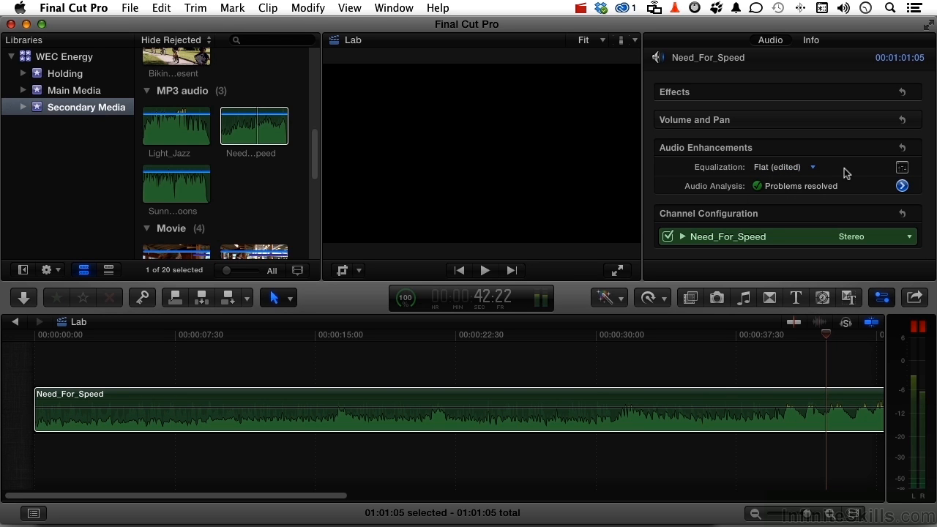